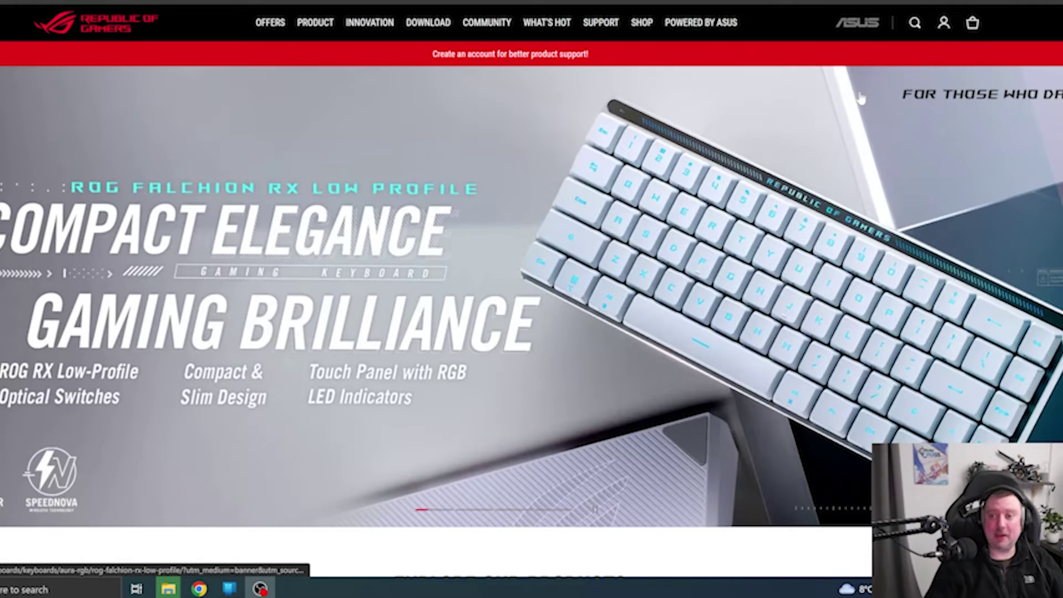
Step: Search the ROG site for 'ASUS ROG Strix B650E-I' and open the ROG STRIX B650E-I GAMING WIFI page
click(914, 25)
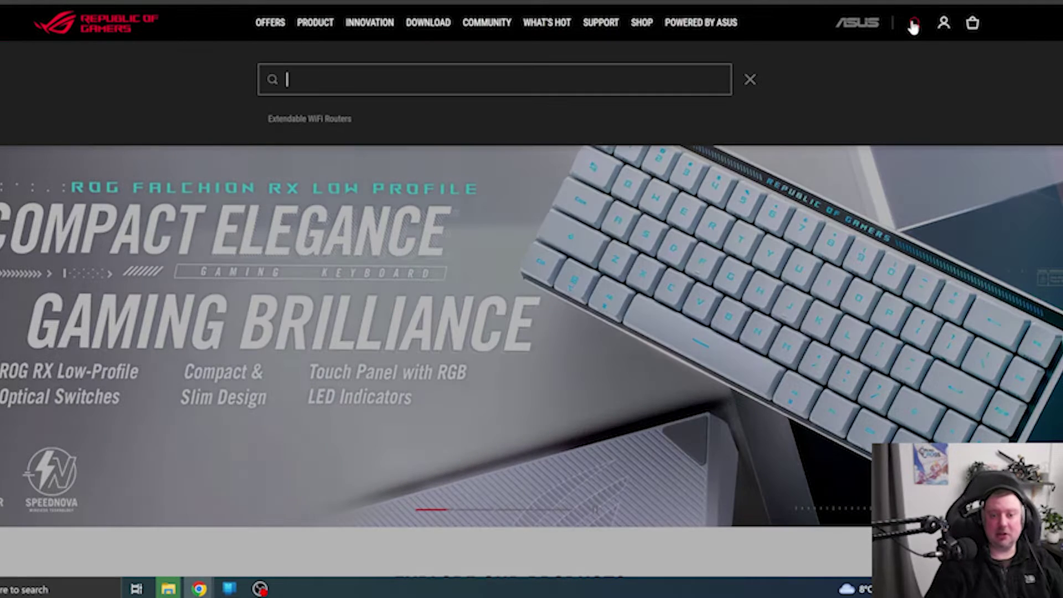
text(ASUS ROG Strix B650E-I)
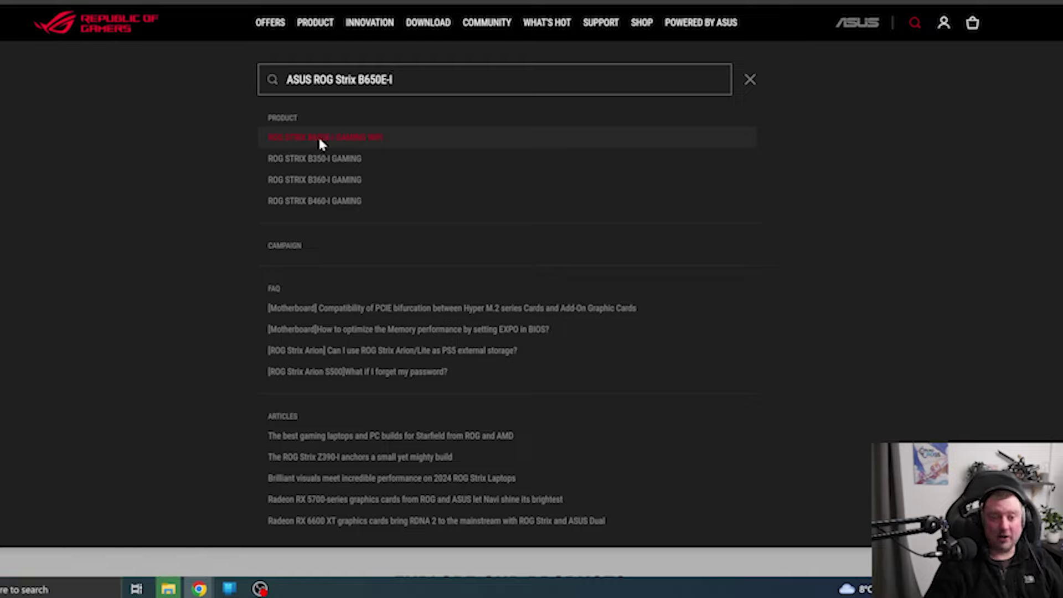
click(320, 139)
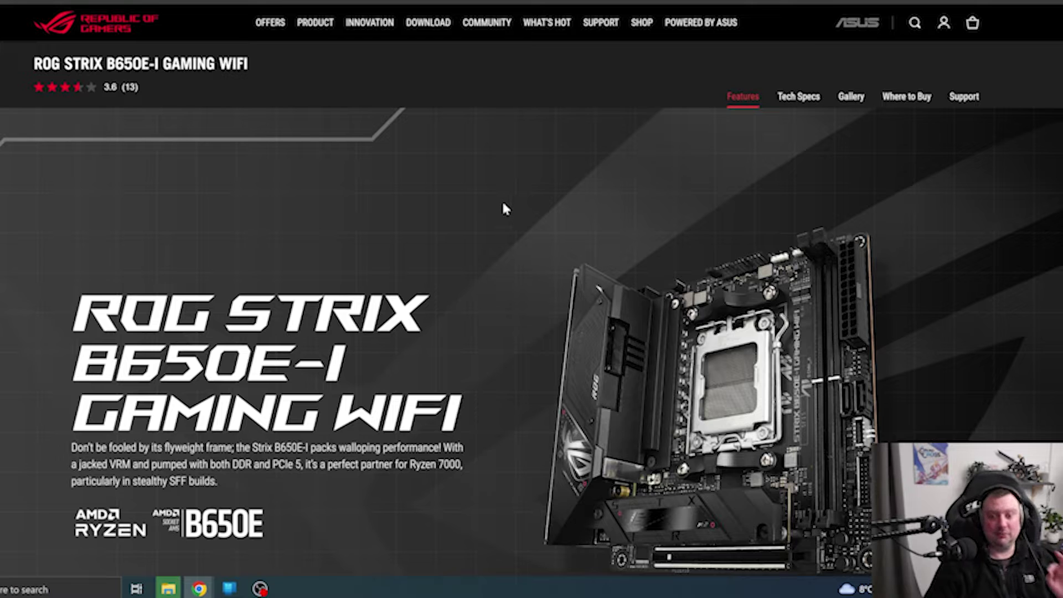
scroll(504, 209, down, 4)
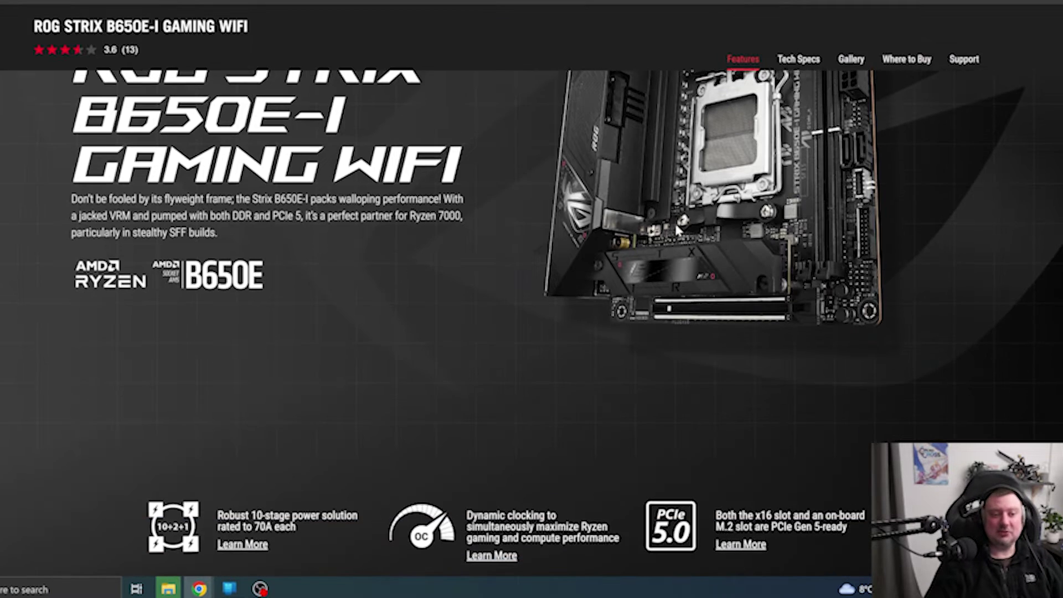
scroll(690, 428, up, 4)
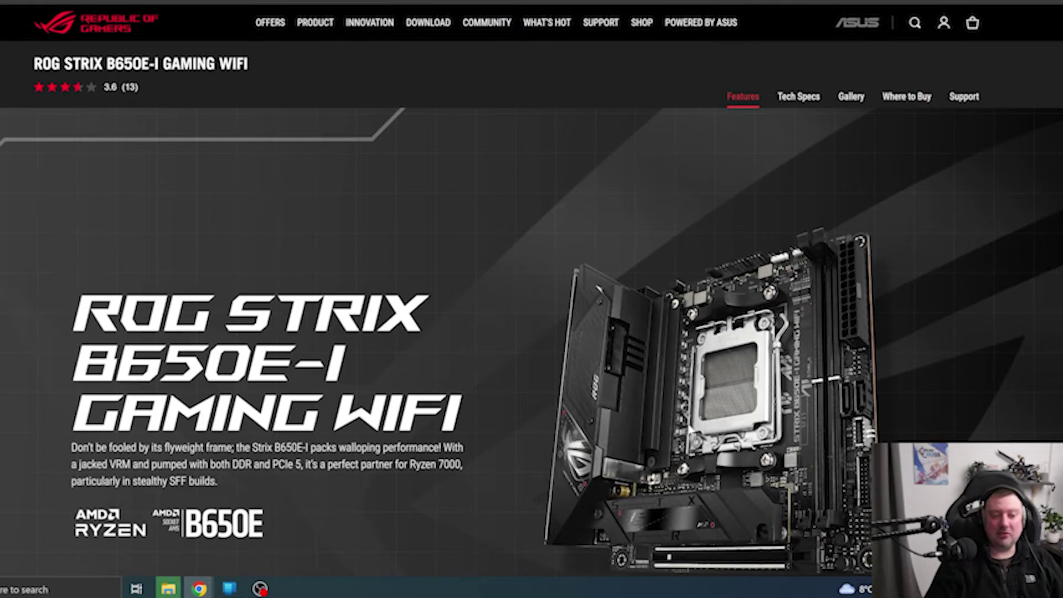
Step: Under Support > Driver & Tools > BIOS & FIRMWARE, expand all BIOS downloads (2413, 2412, 2214)
click(971, 96)
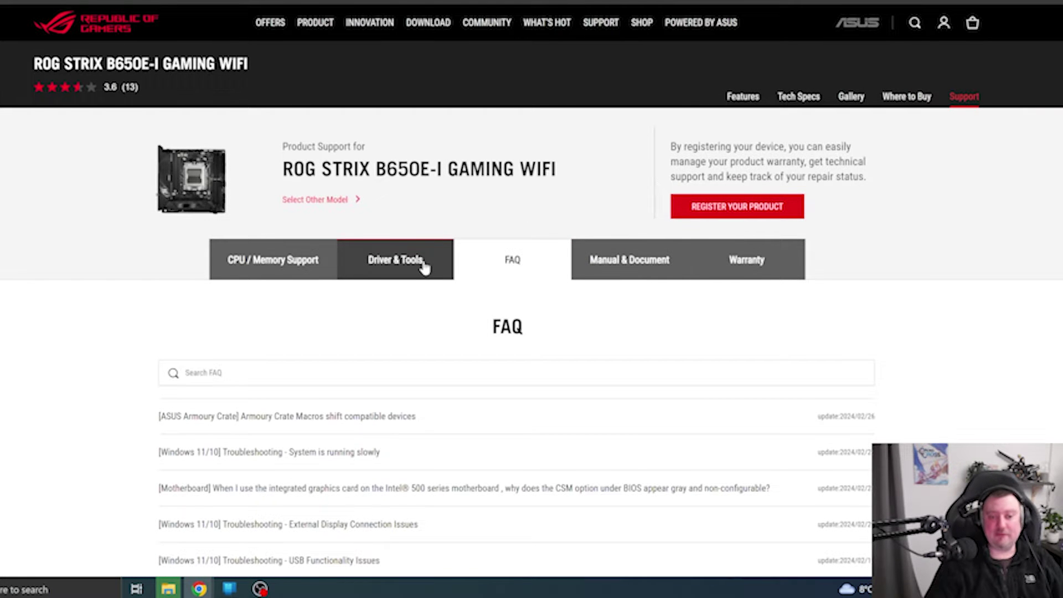
click(424, 266)
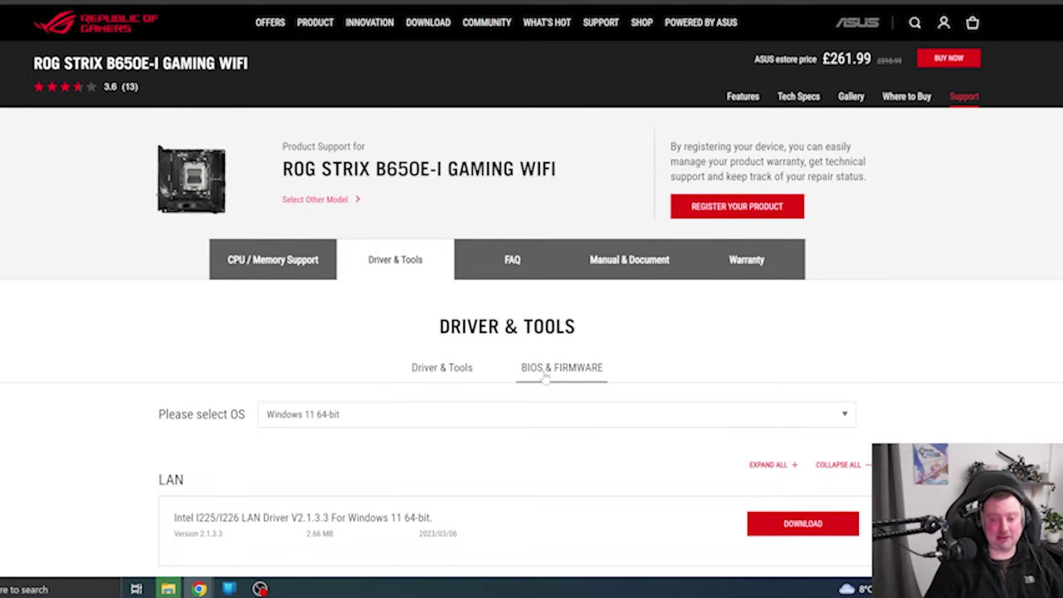
click(546, 376)
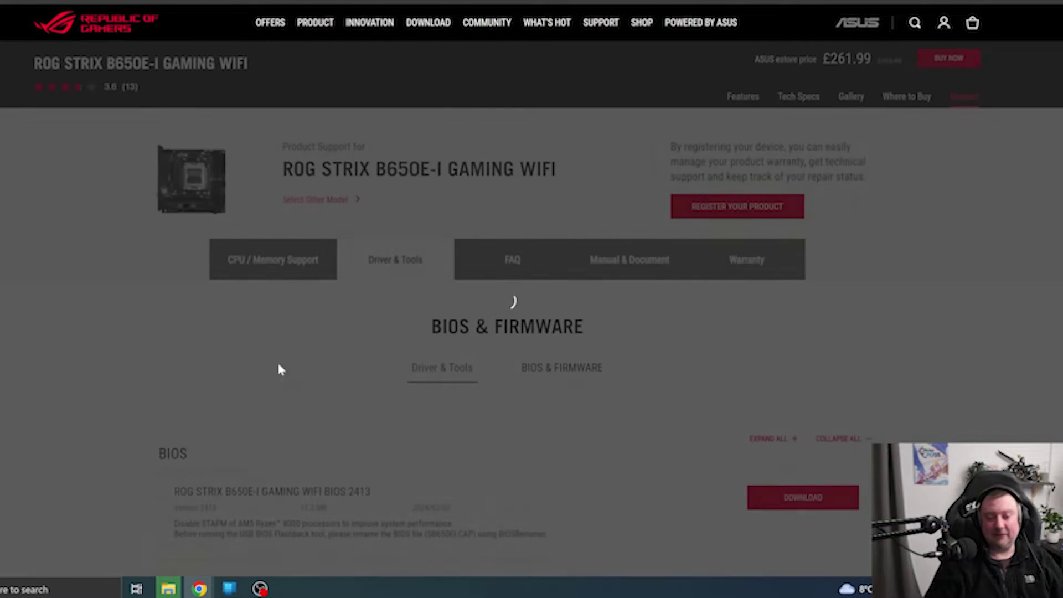
scroll(100, 341, down, 6)
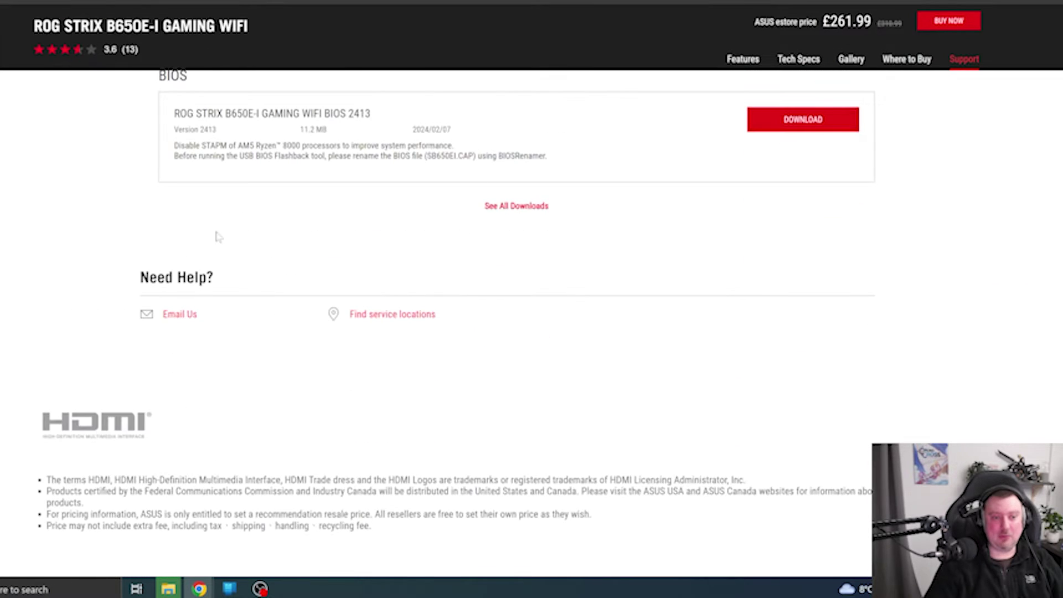
scroll(530, 322, up, 2)
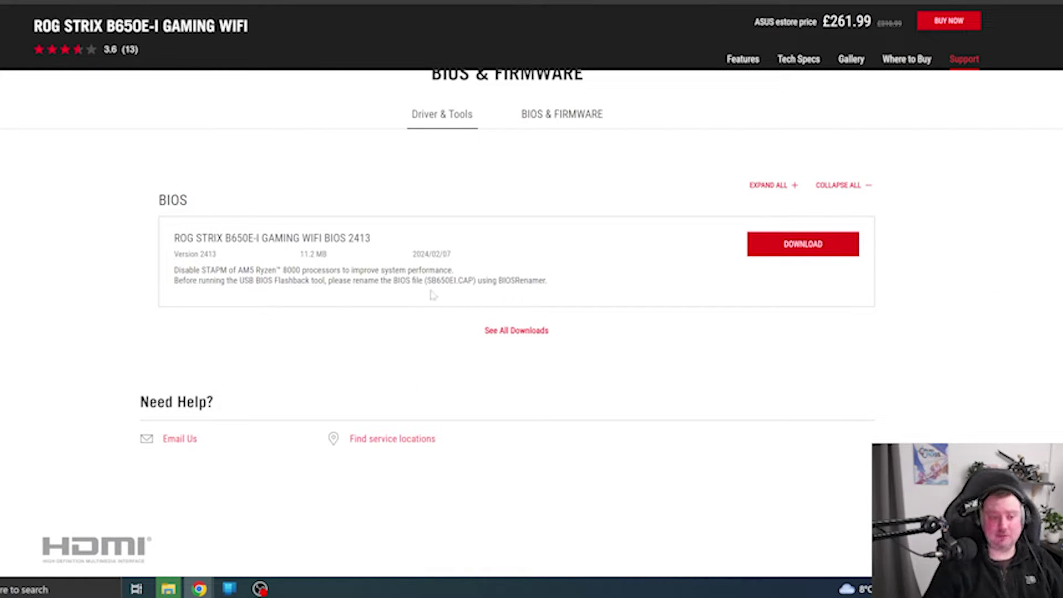
click(525, 335)
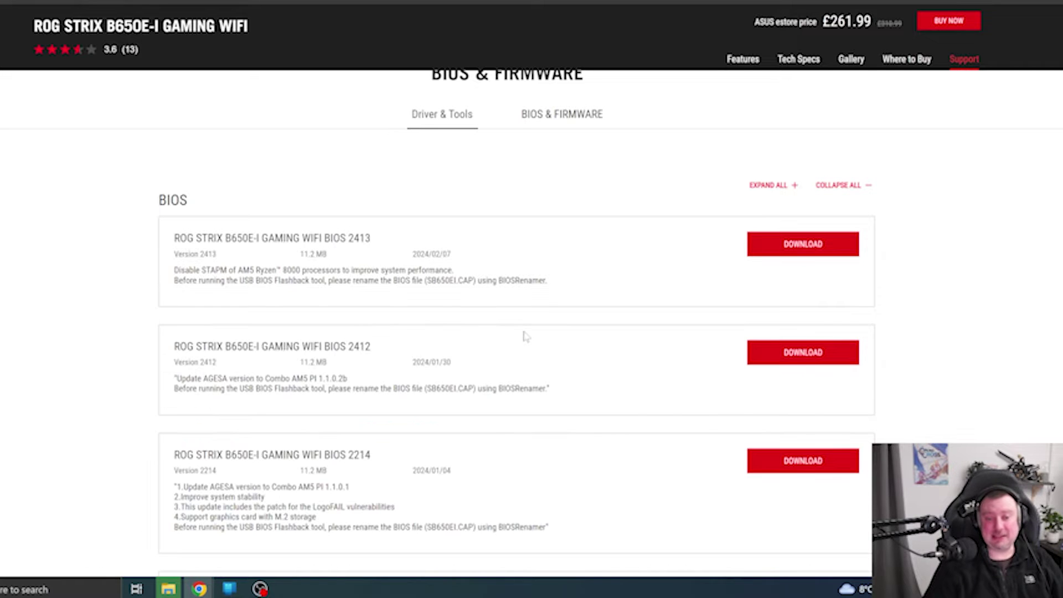
scroll(517, 323, down, 3)
scroll(509, 323, up, 1)
scroll(505, 323, up, 1)
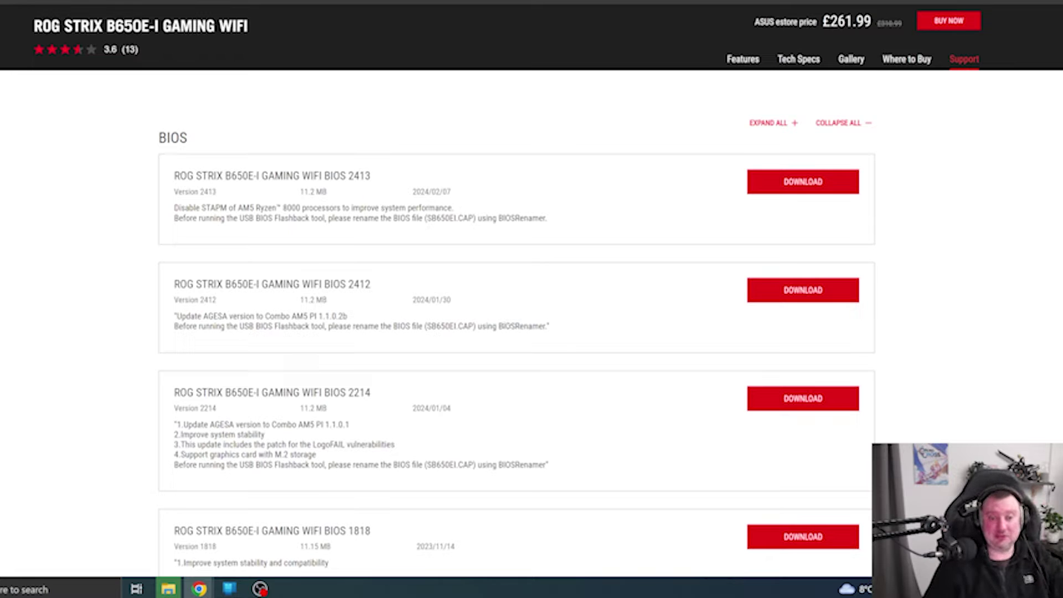
scroll(120, 337, up, 2)
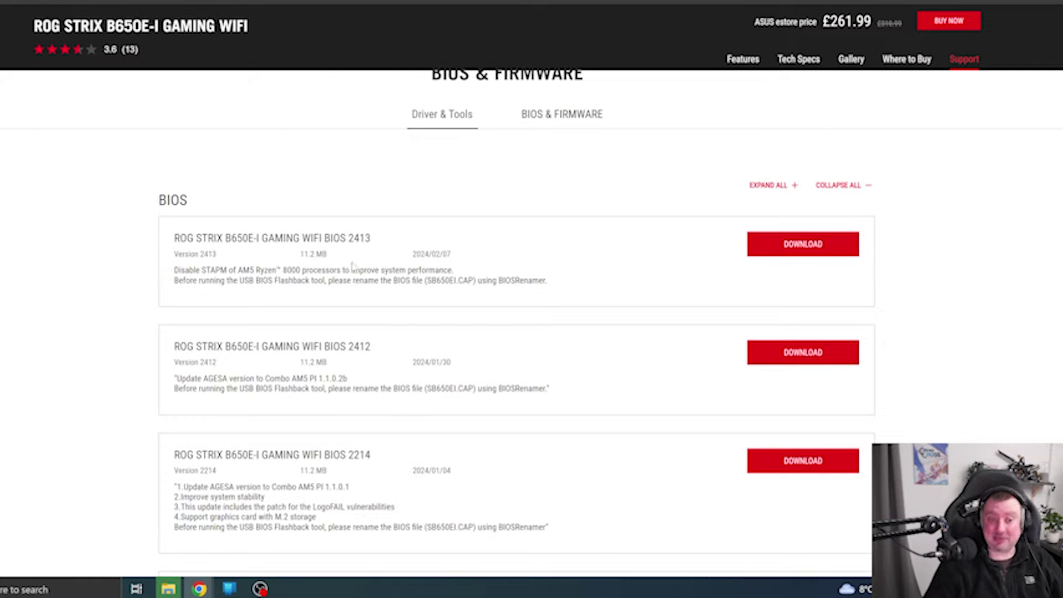
Step: Download the BIOS 2413 zip and extract it into the Downloads folder
click(795, 248)
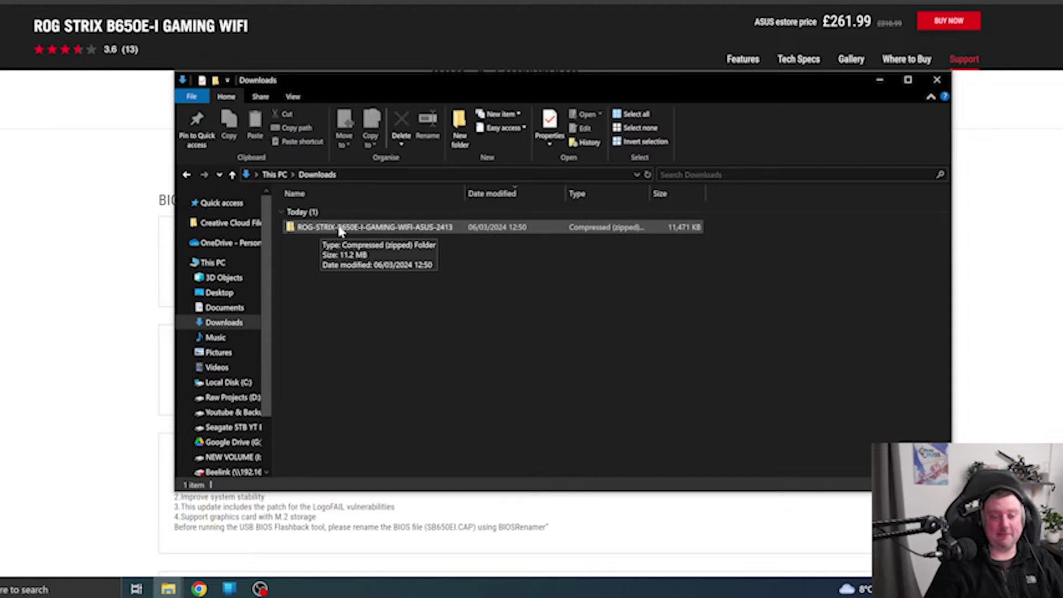
right_click(388, 228)
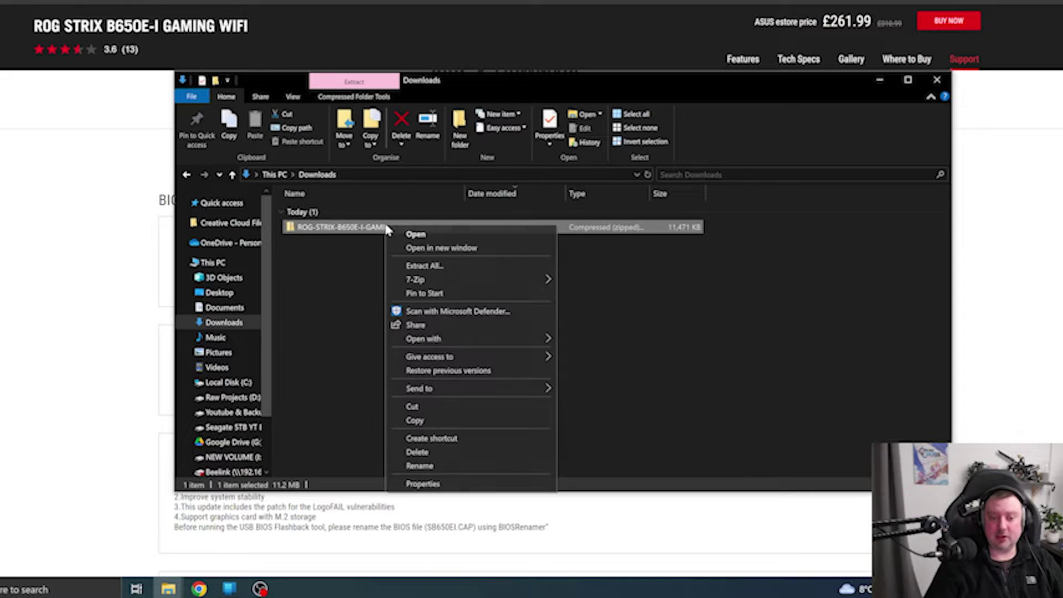
click(425, 266)
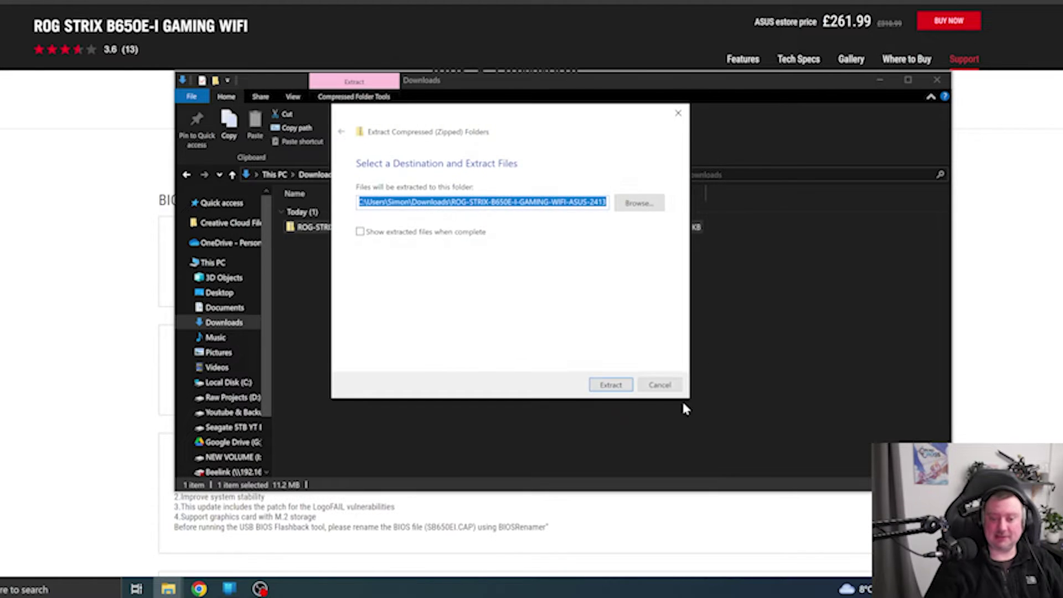
click(625, 390)
Step: Open the extracted ROG-STRIX-B650E-I-GAMING-WIFI-ASUS-2413 folder and select BIOSRenamer
double_click(333, 240)
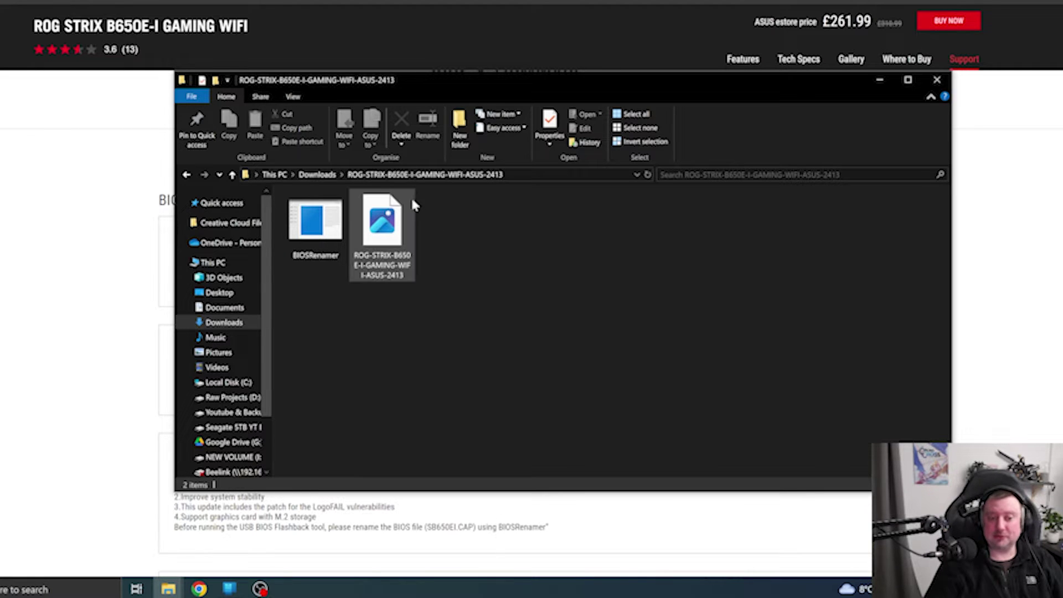
click(407, 213)
click(335, 214)
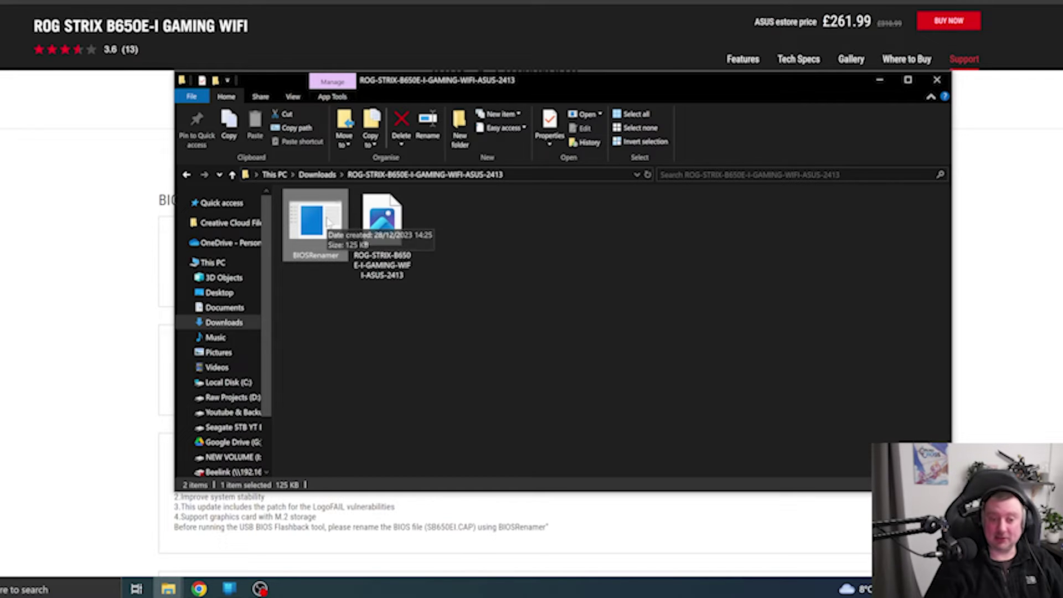
click(395, 234)
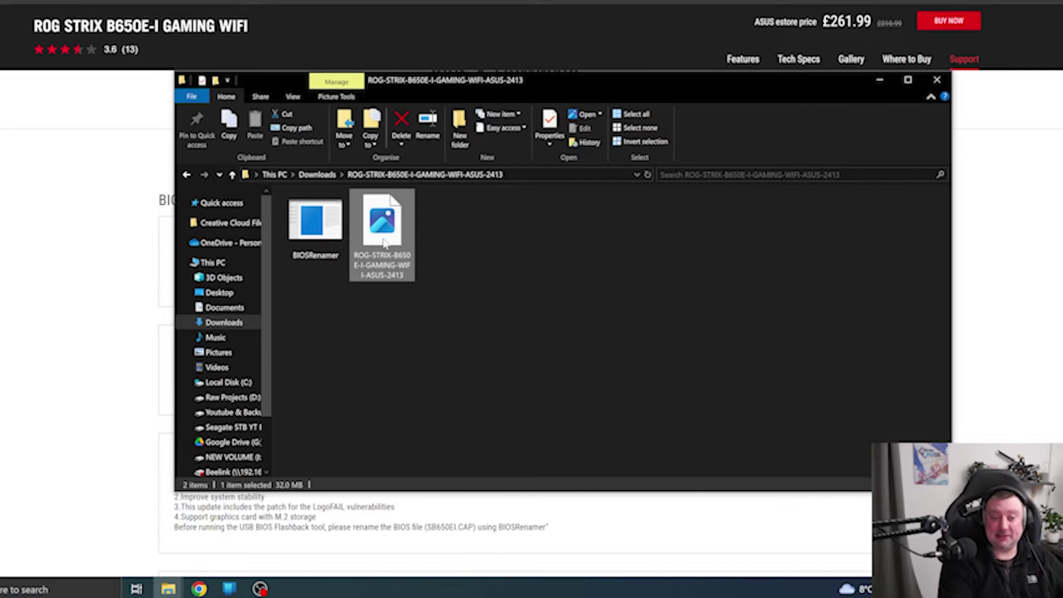
click(341, 223)
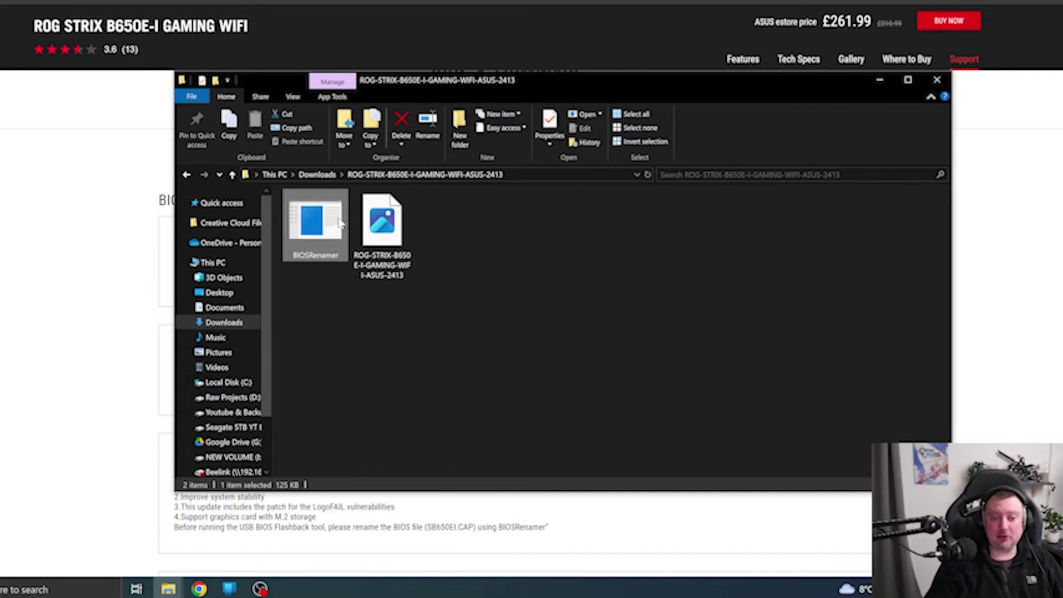
Step: Run BIOSRenamer, confirm the BIOS file became SB650EI.CAP, and close the console
double_click(314, 224)
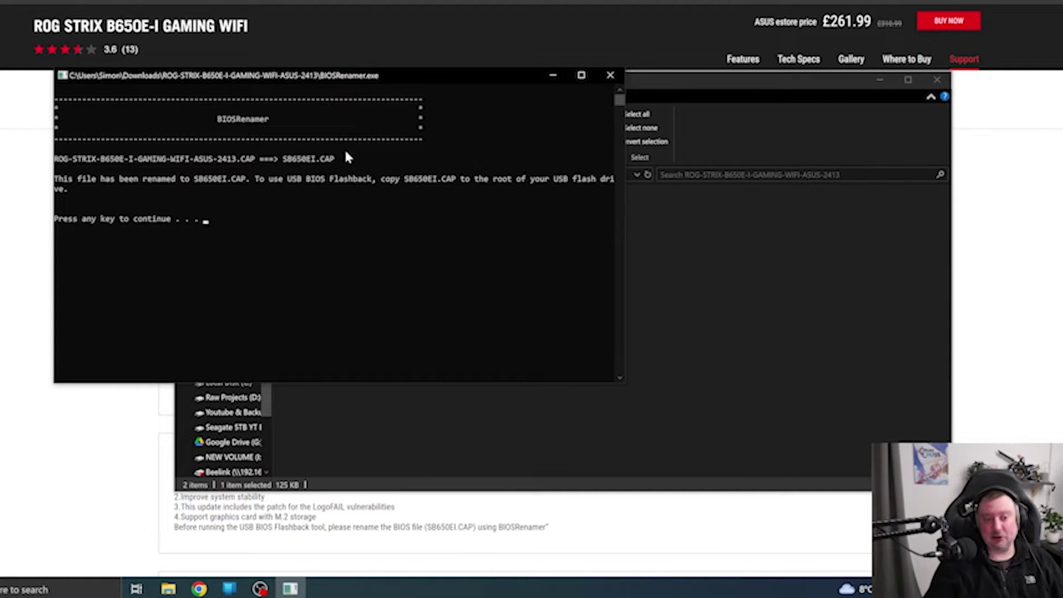
mouse_move(349, 159)
mouse_down()
mouse_move(103, 160)
mouse_move(308, 159)
mouse_move(283, 159)
mouse_move(316, 147)
mouse_move(332, 160)
mouse_up()
click(295, 159)
click(331, 159)
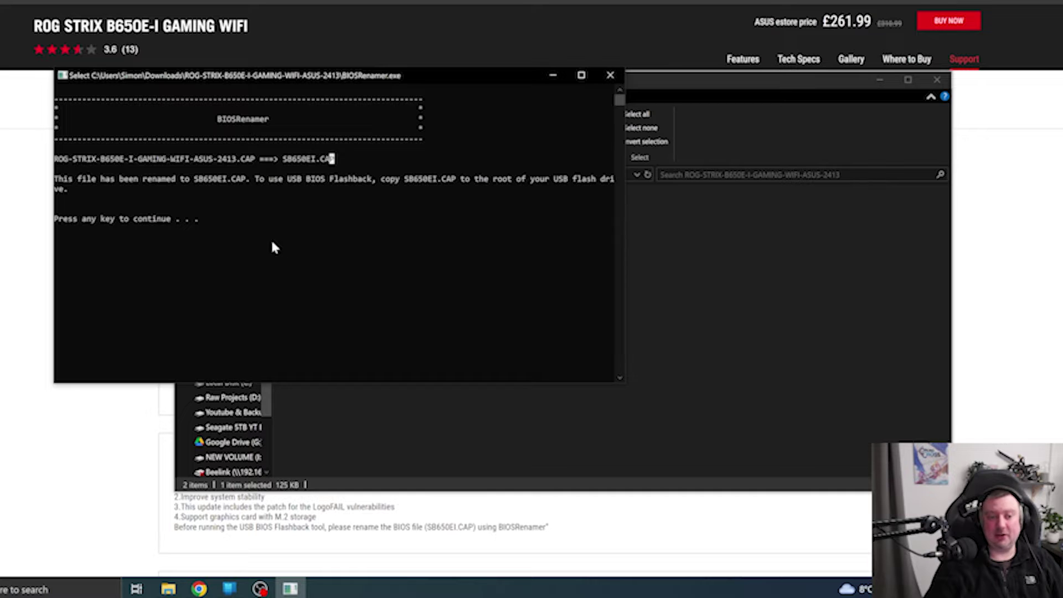
key(Escape)
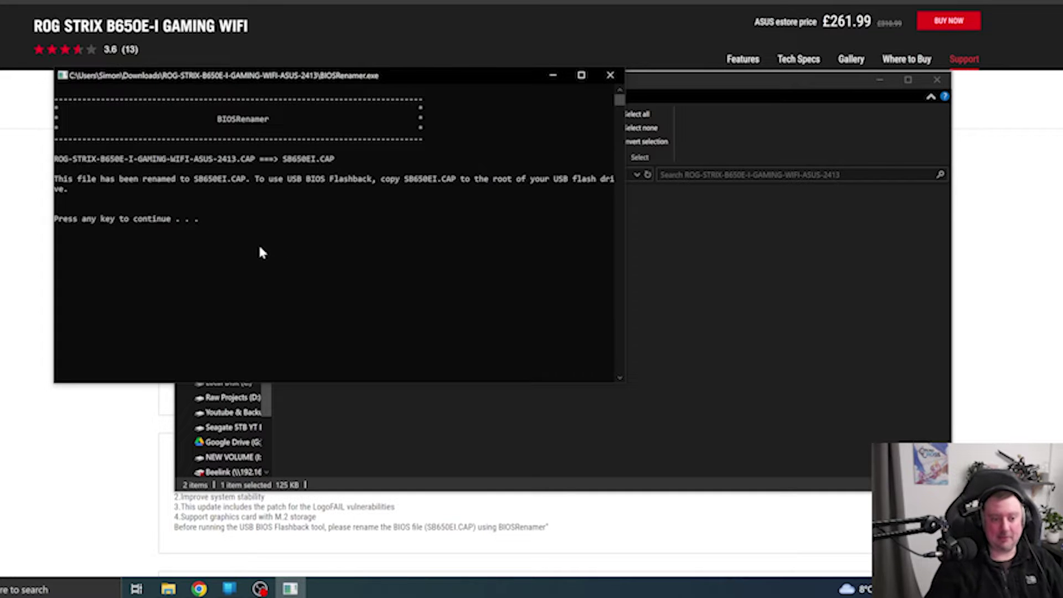
key(Return)
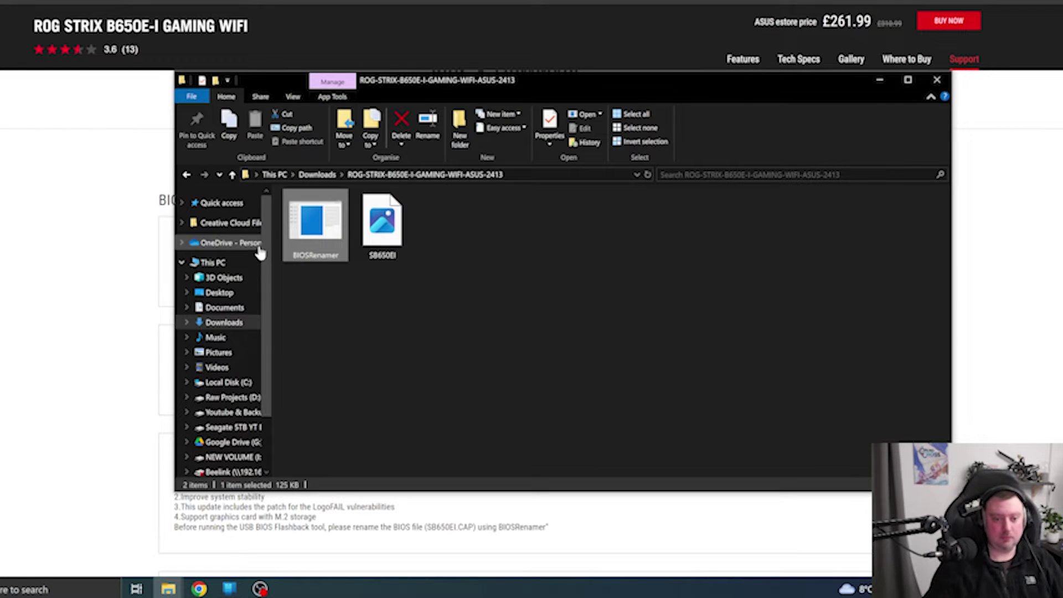
Step: Confirm in the Format dialog that the NEW VOLUME USB drive uses FAT32, without formatting
click(388, 232)
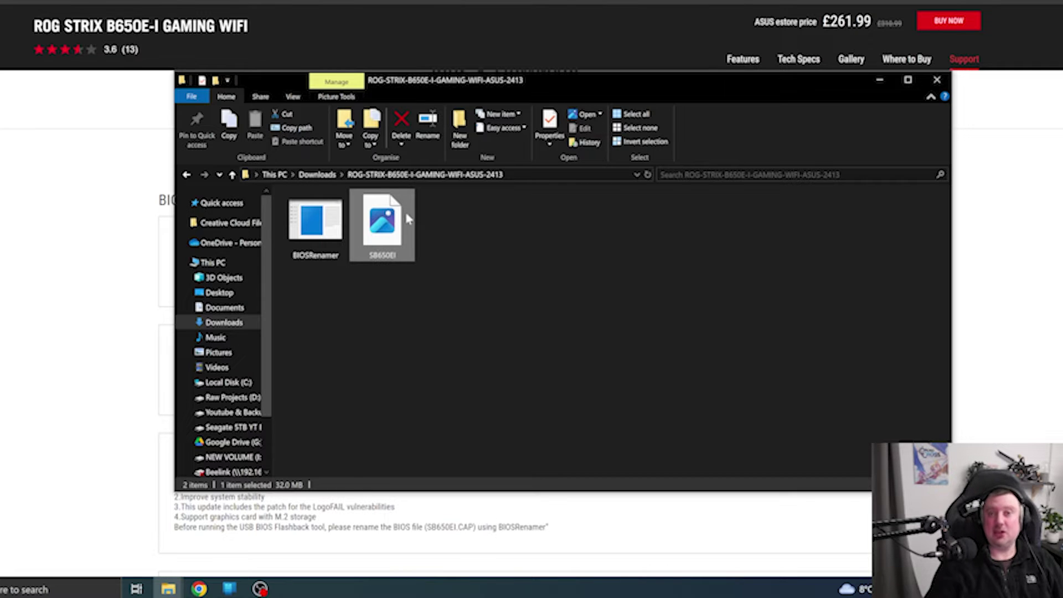
drag(268, 290, 268, 352)
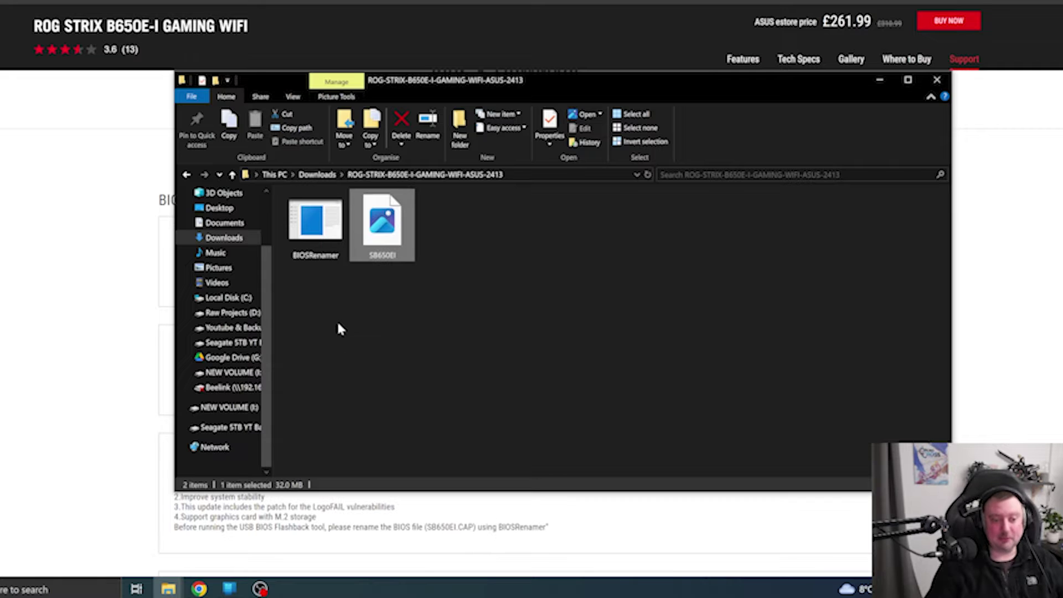
right_click(249, 375)
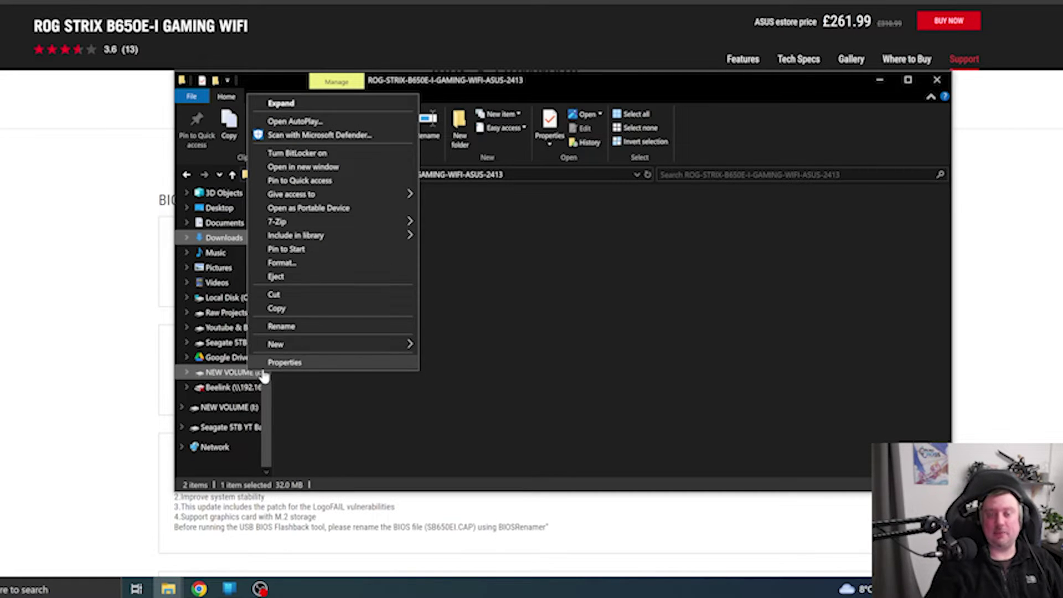
click(297, 263)
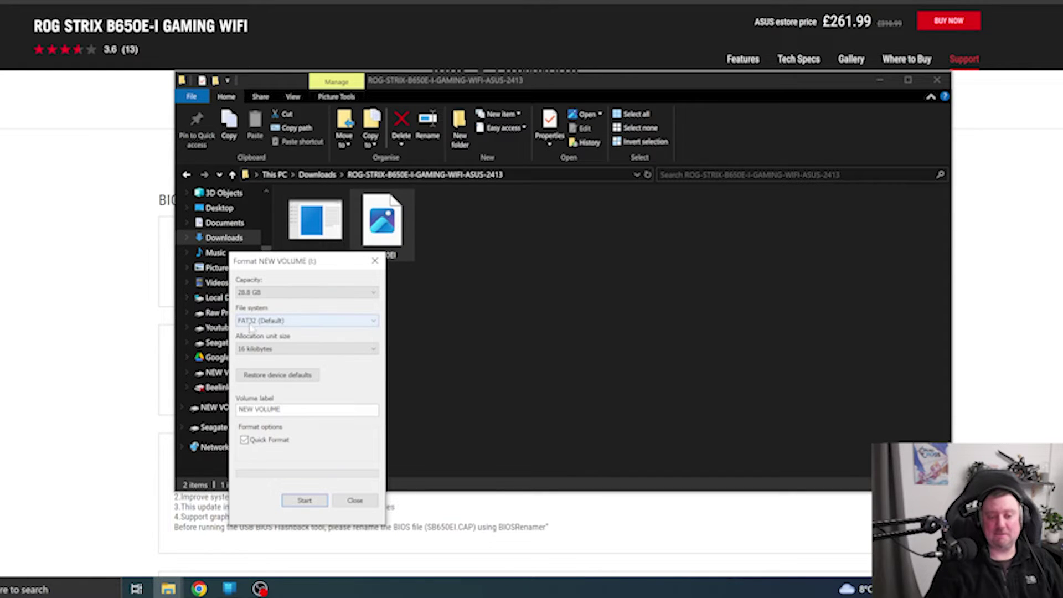
click(271, 325)
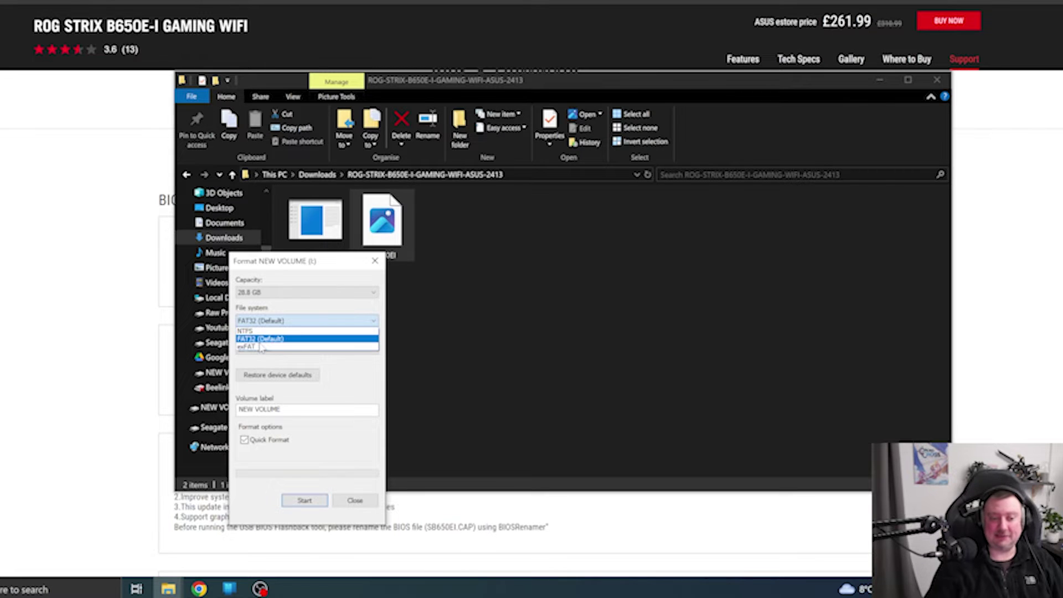
click(260, 341)
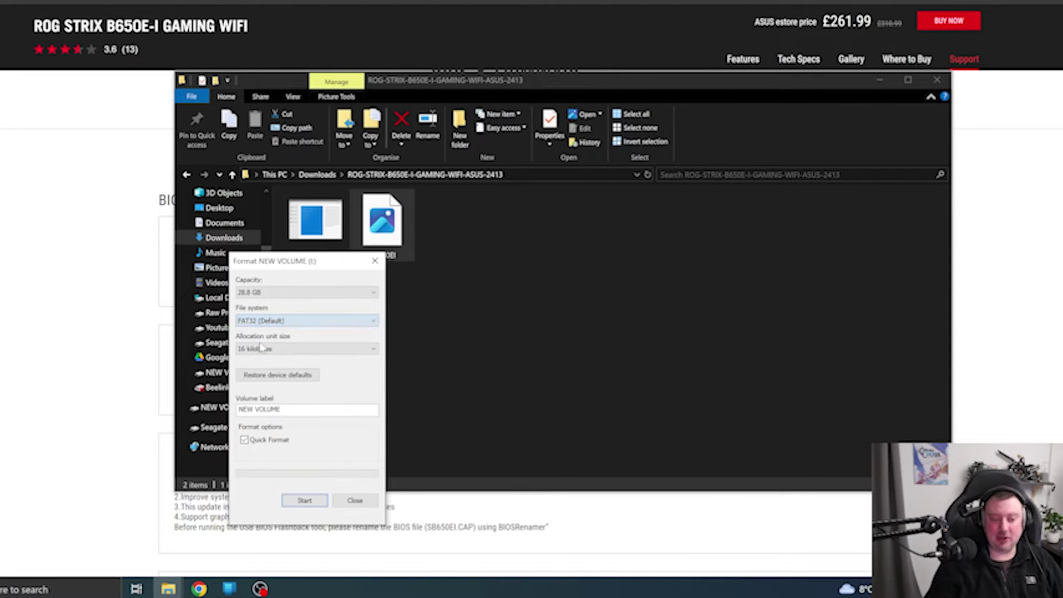
click(355, 500)
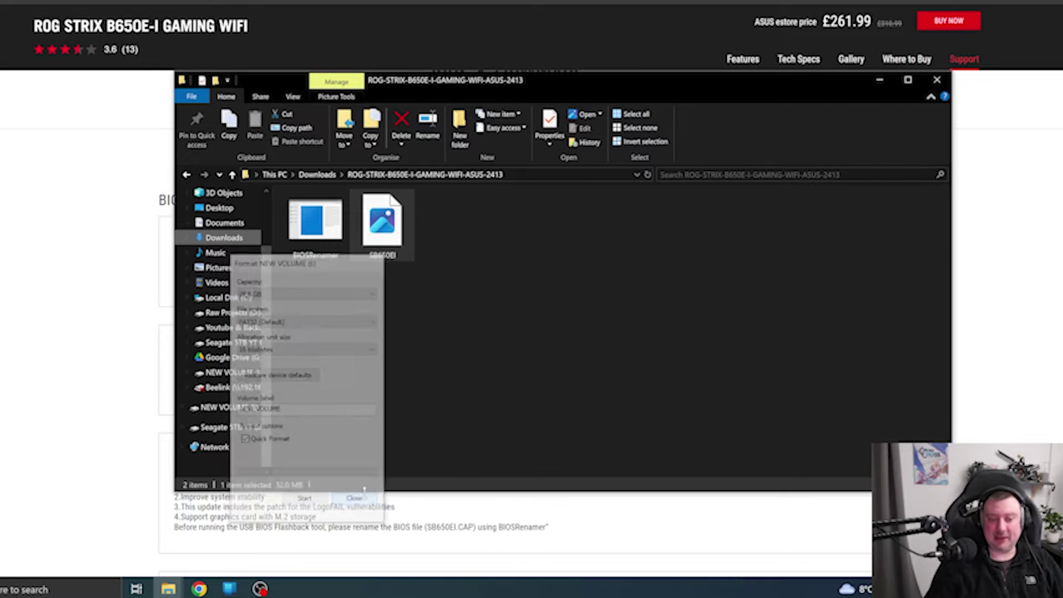
Step: Copy SB650EI onto the NEW VOLUME drive and open the drive to verify it's there
click(358, 296)
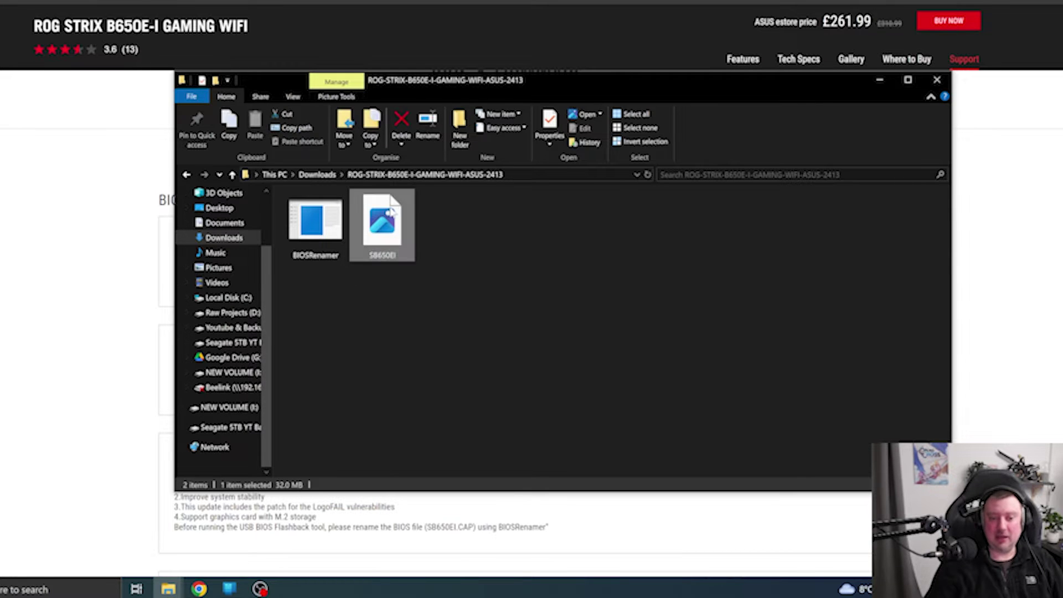
drag(404, 313, 239, 416)
click(233, 408)
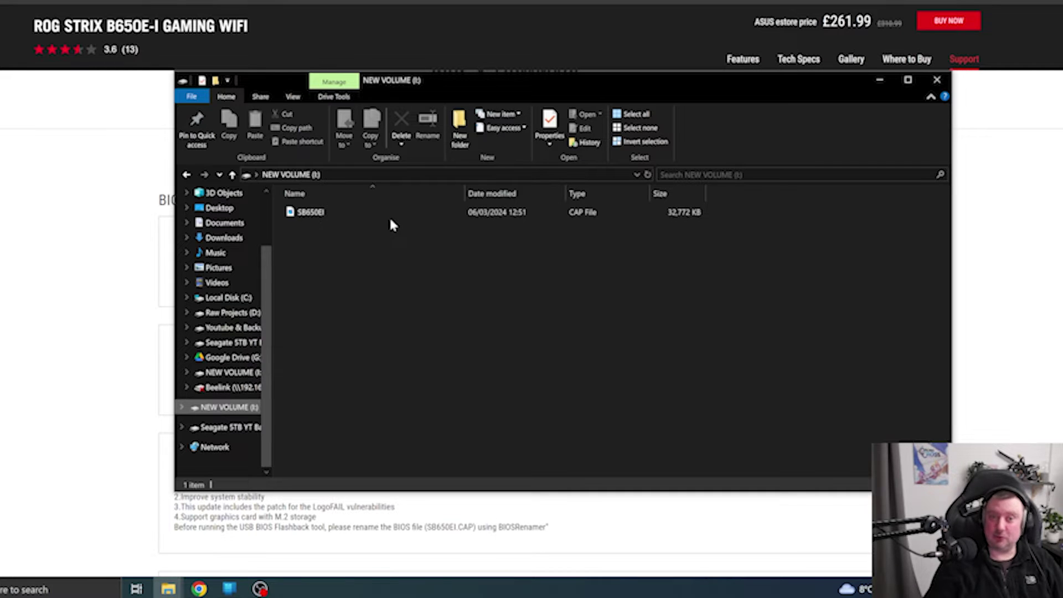
right_click(228, 410)
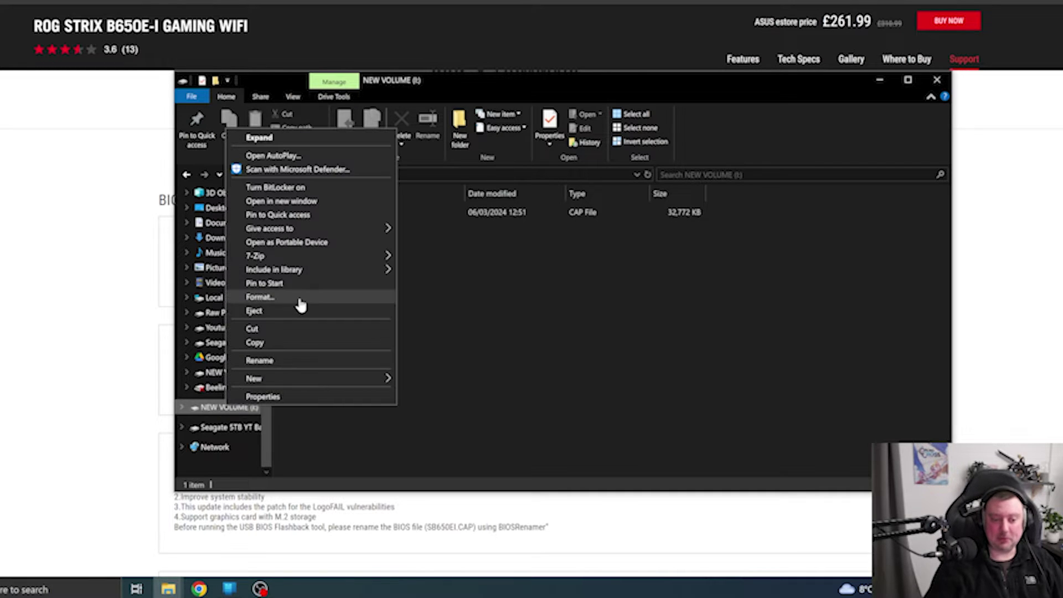